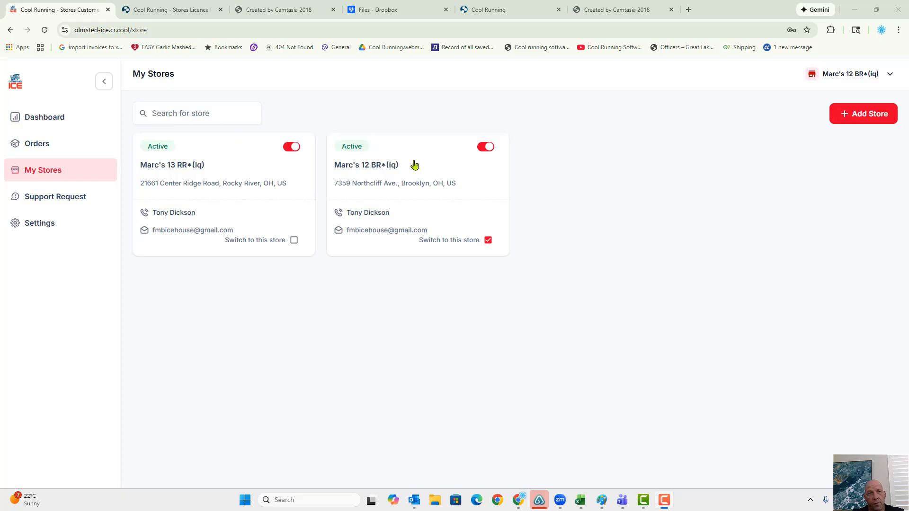
# - Look over the customer portal's dashboard, its orders list and the available new-order types
pyautogui.click(56, 118)
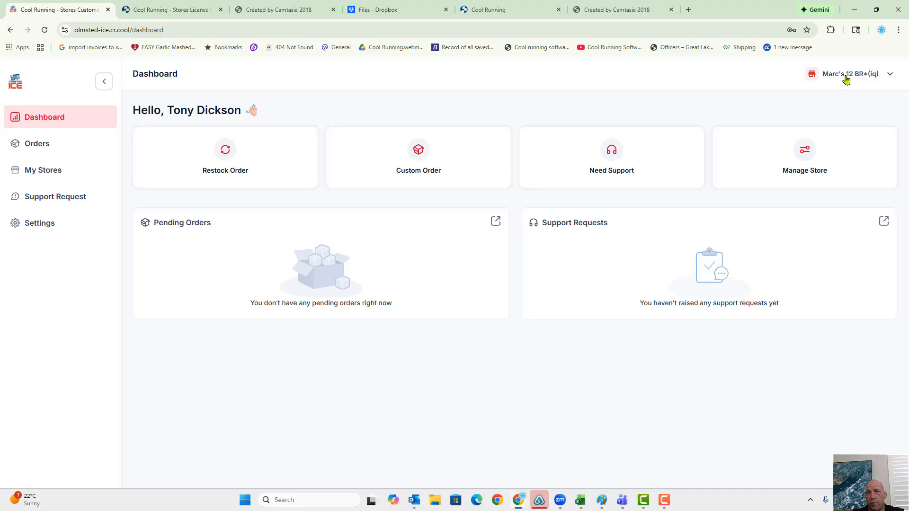
pyautogui.click(61, 144)
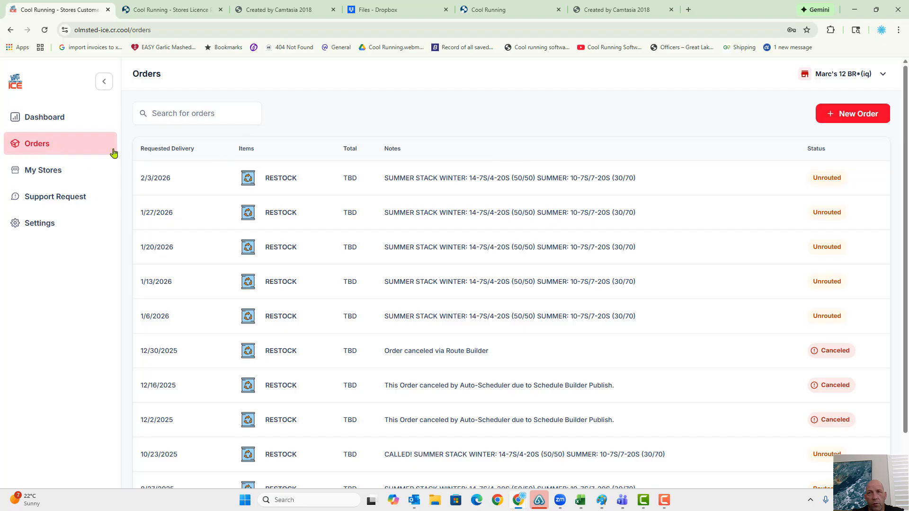
pyautogui.click(856, 116)
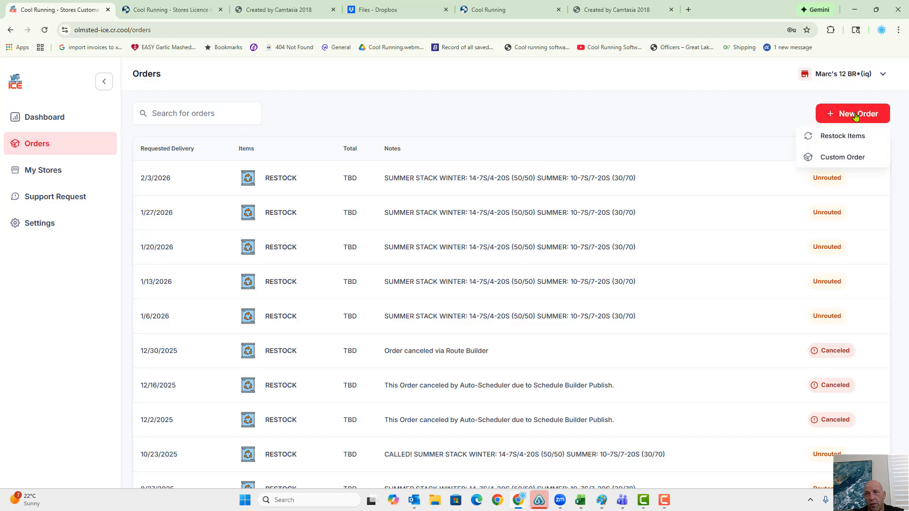
pyautogui.click(173, 116)
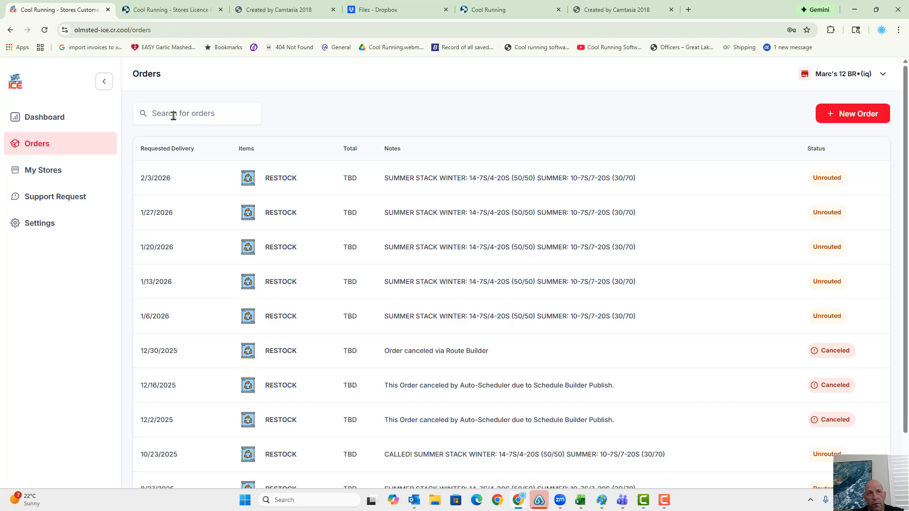
pyautogui.click(47, 118)
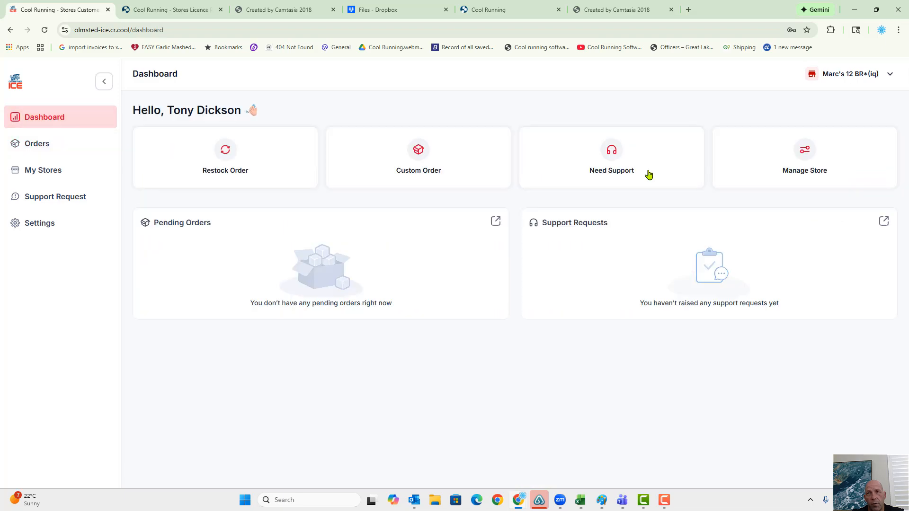
pyautogui.click(37, 142)
pyautogui.click(41, 122)
# - Start a restock order for store Marc's 12 BR*(iq) with requested delivery on 01/06/2026
pyautogui.click(45, 147)
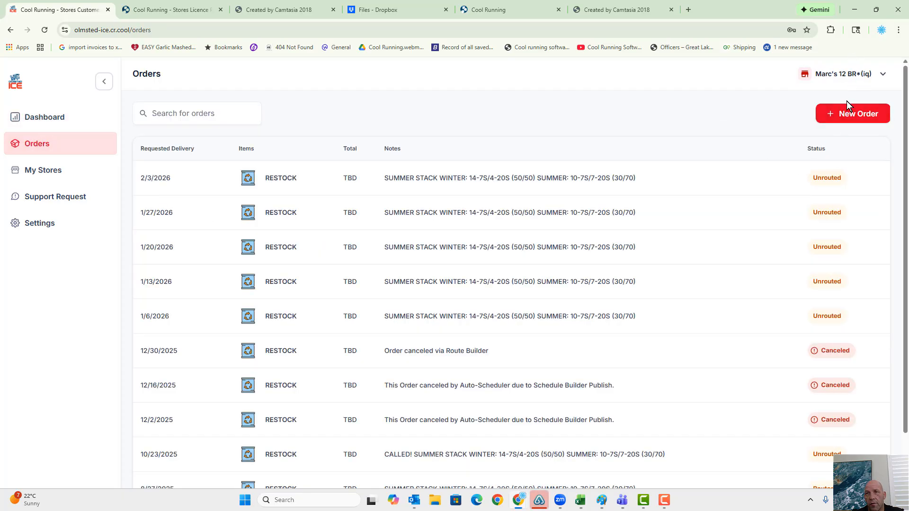
pyautogui.click(850, 114)
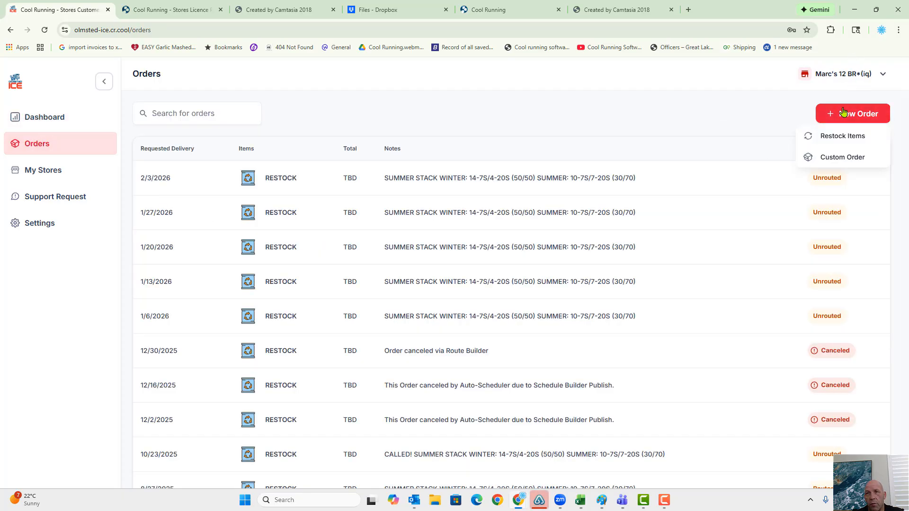
pyautogui.click(851, 138)
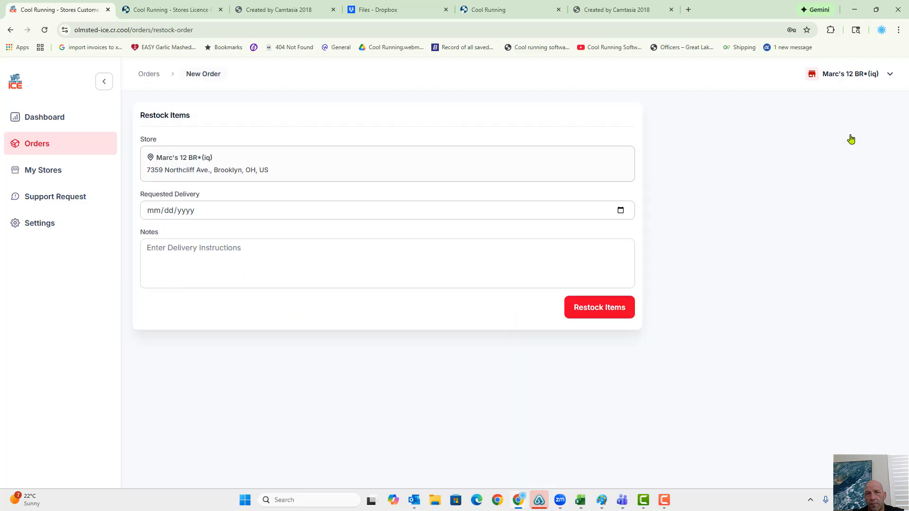
pyautogui.click(621, 210)
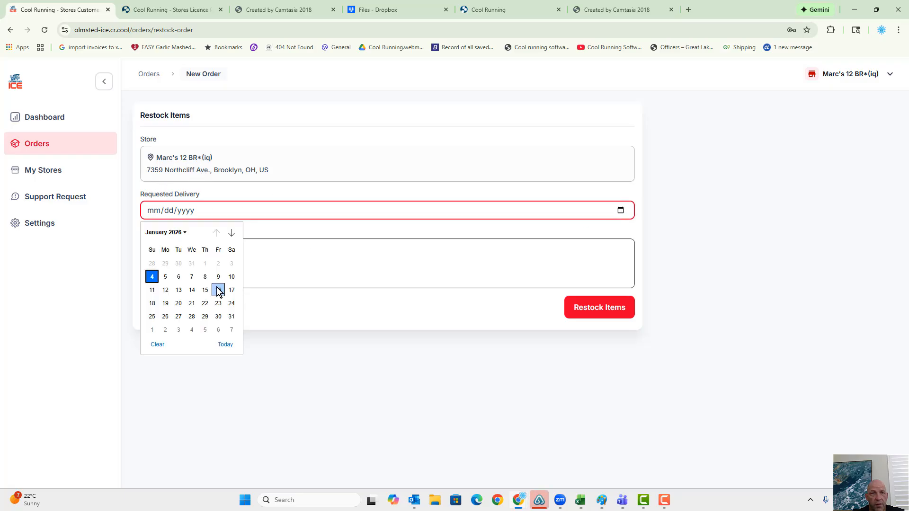
pyautogui.click(178, 277)
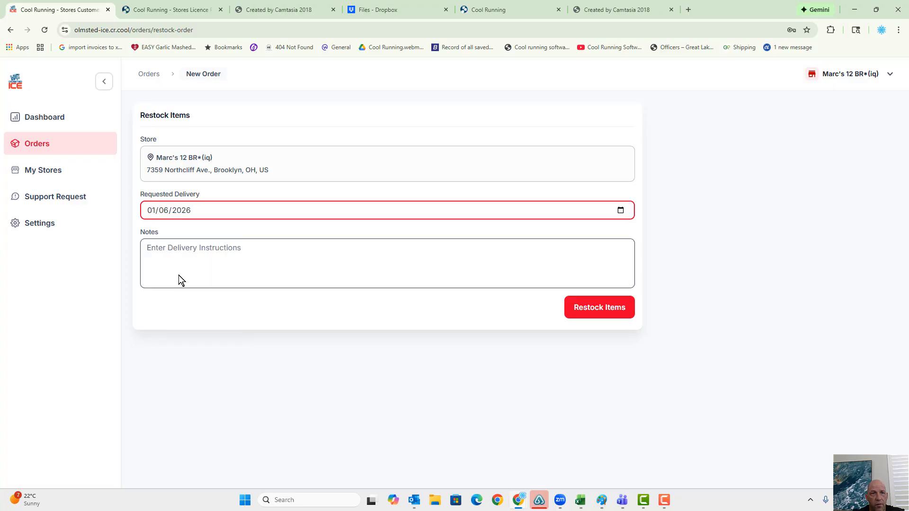
# - Add the delivery note "Deliver ASAP" and submit the restock order
pyautogui.click(278, 269)
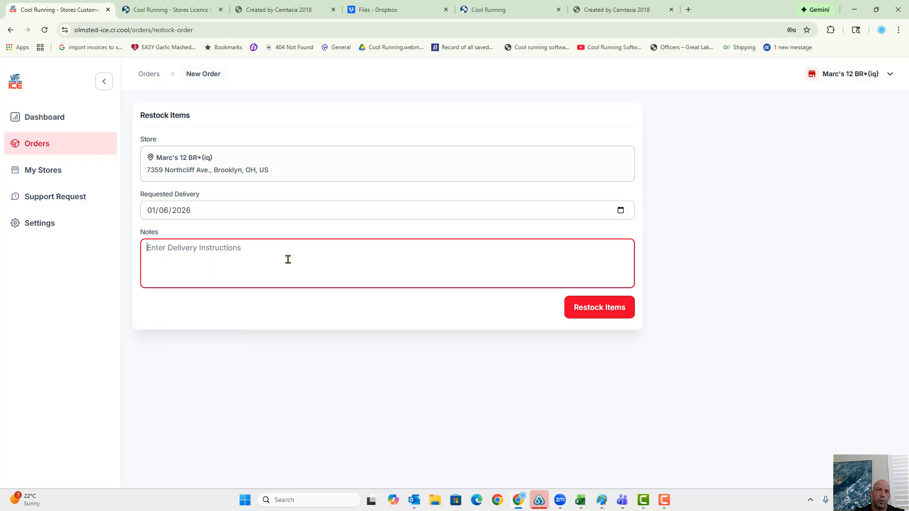
pyautogui.write('Deliver ASAP')
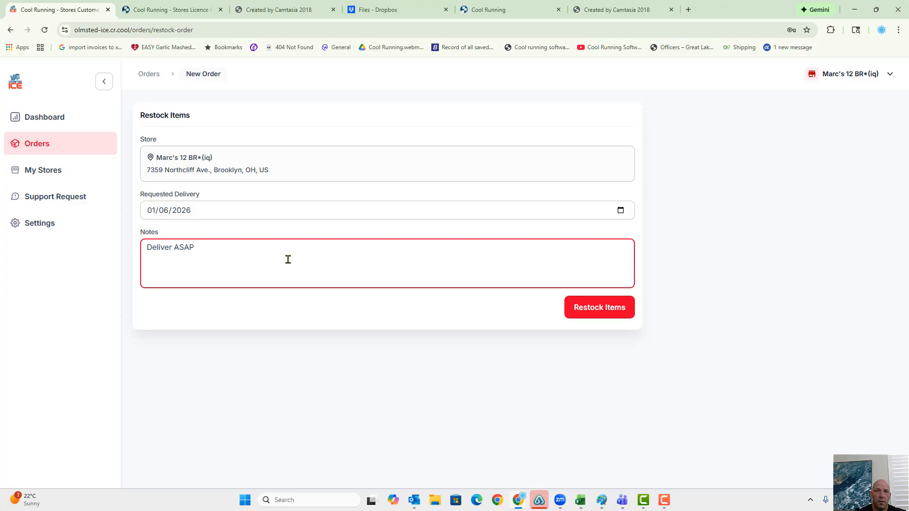
pyautogui.click(618, 303)
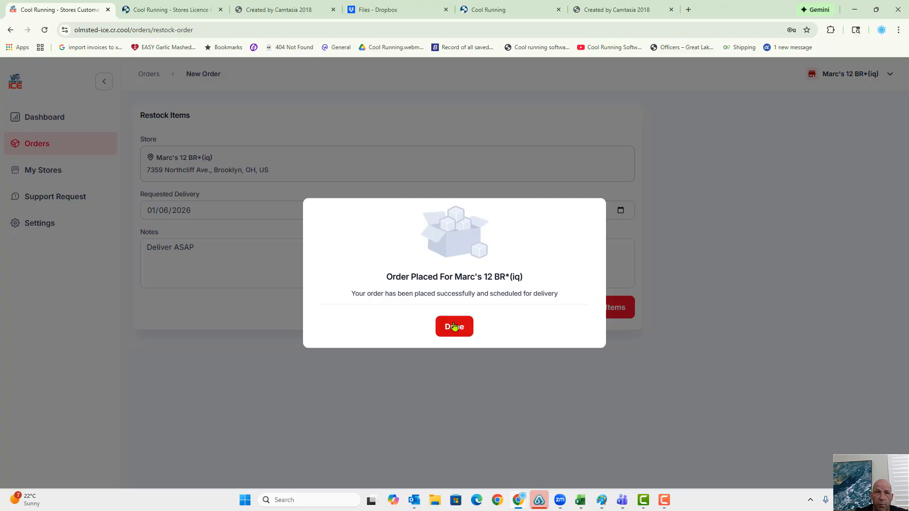
pyautogui.click(455, 329)
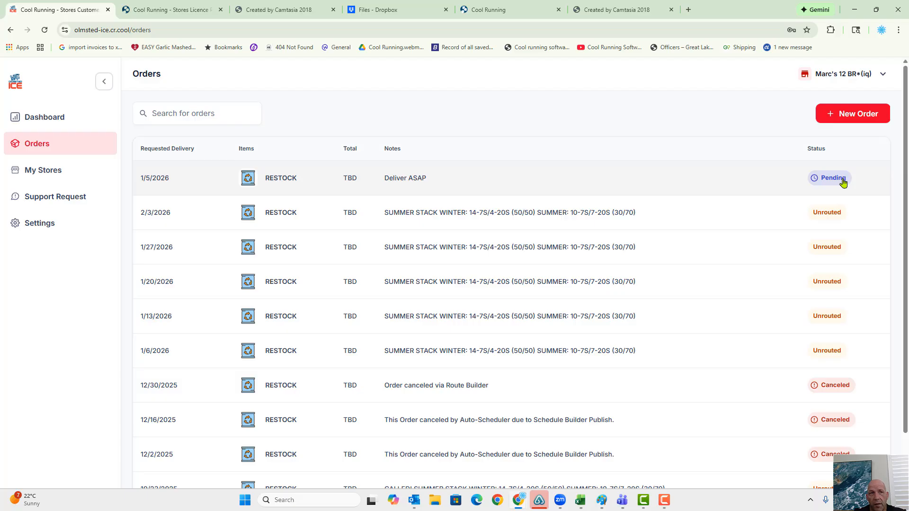
# - Switch to store Marc's 13 RR*(iq) and start a custom order from its dashboard
pyautogui.click(855, 75)
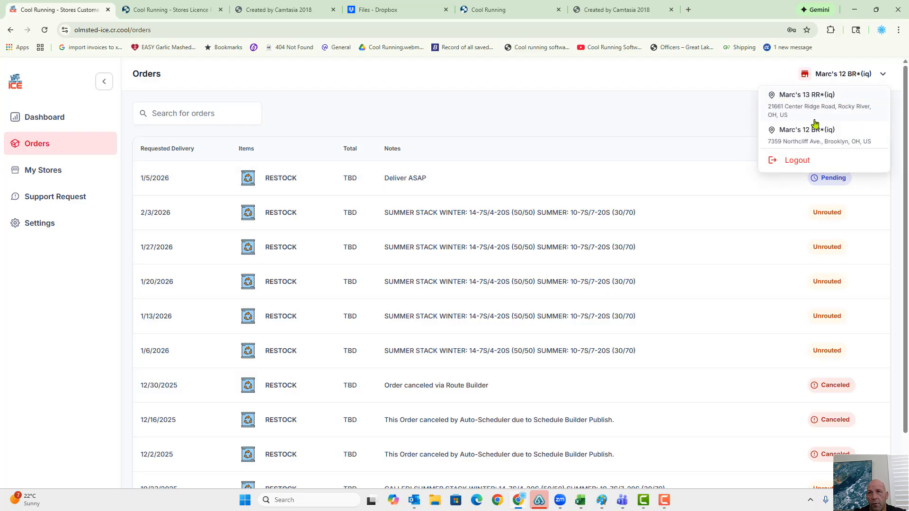
pyautogui.click(814, 108)
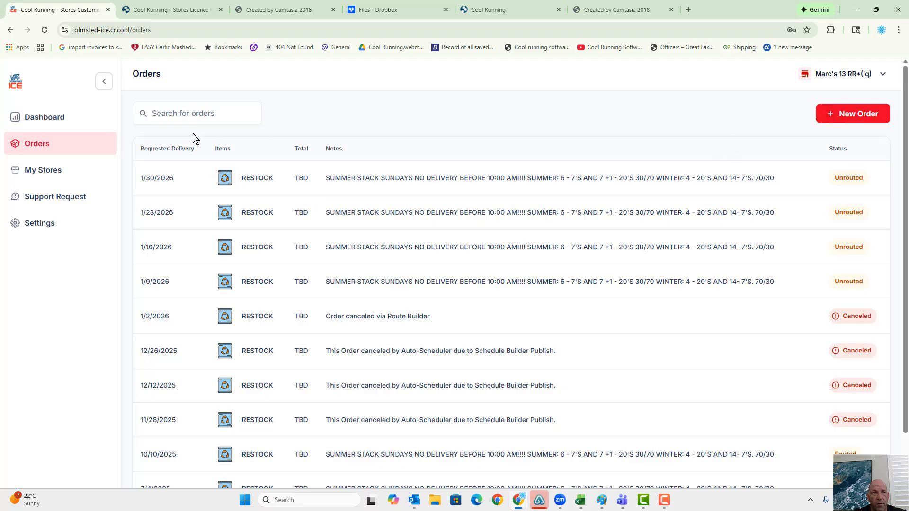
pyautogui.click(60, 124)
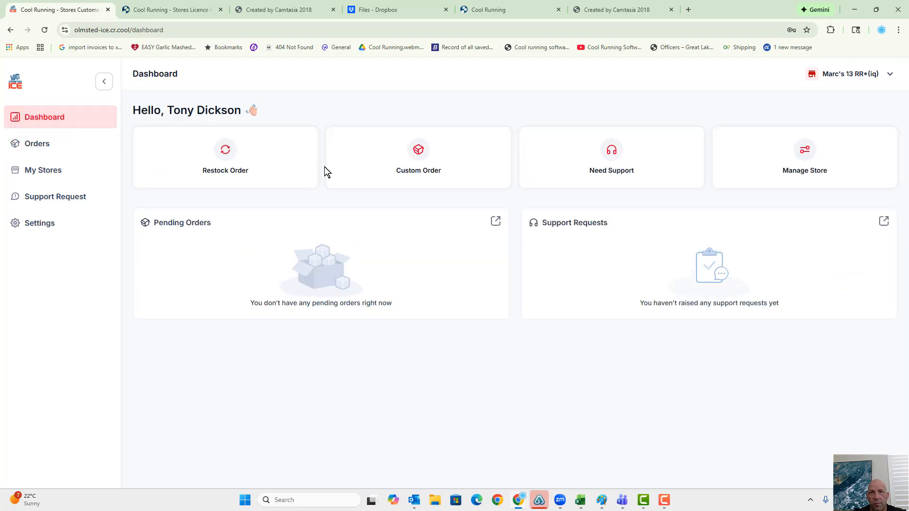
pyautogui.click(411, 162)
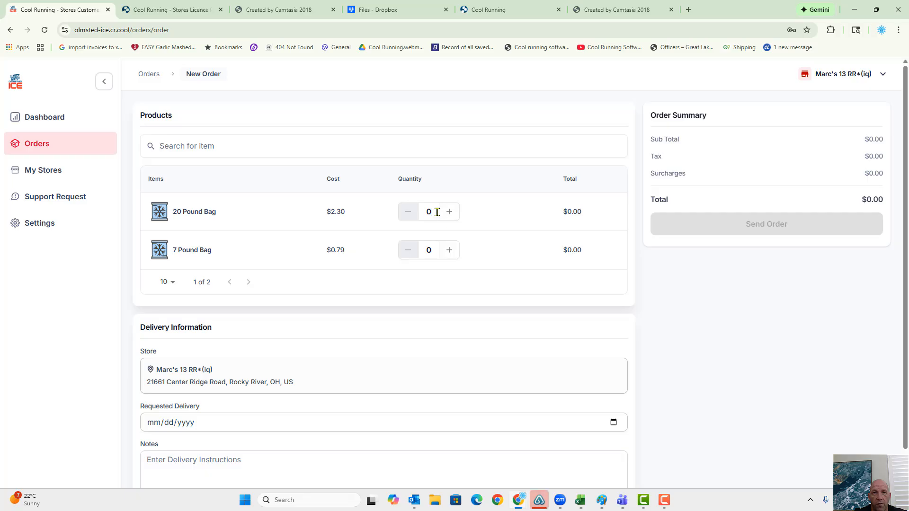
# - Set the order quantities to 50 for the 20 Pound Bag and 100 for the 7 Pound Bag
pyautogui.moveTo(434, 211); pyautogui.dragTo(396, 219)
pyautogui.write('50')
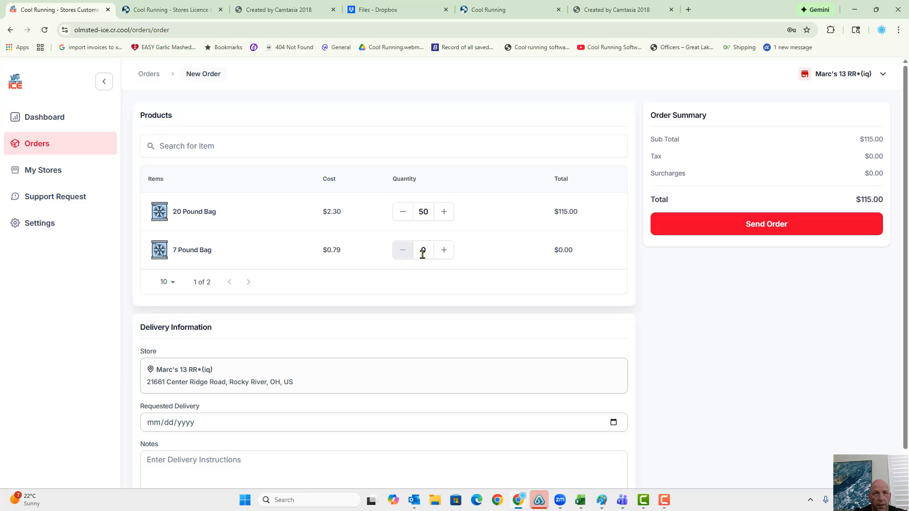
pyautogui.moveTo(426, 251); pyautogui.dragTo(398, 255)
pyautogui.write('100')
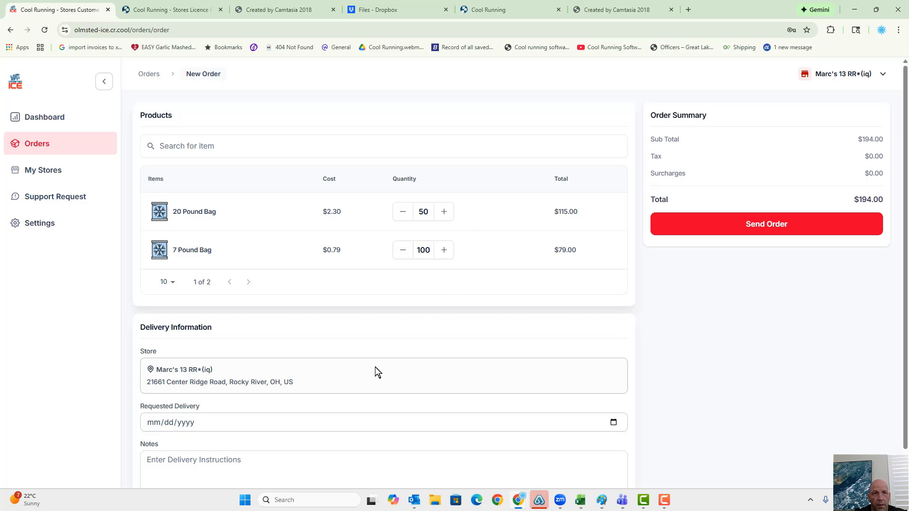
# - Set the custom order's requested delivery to 01/07/2026 and enter the note "Deliver exact order"
pyautogui.scroll(-1, 241, 347)
pyautogui.click(614, 388)
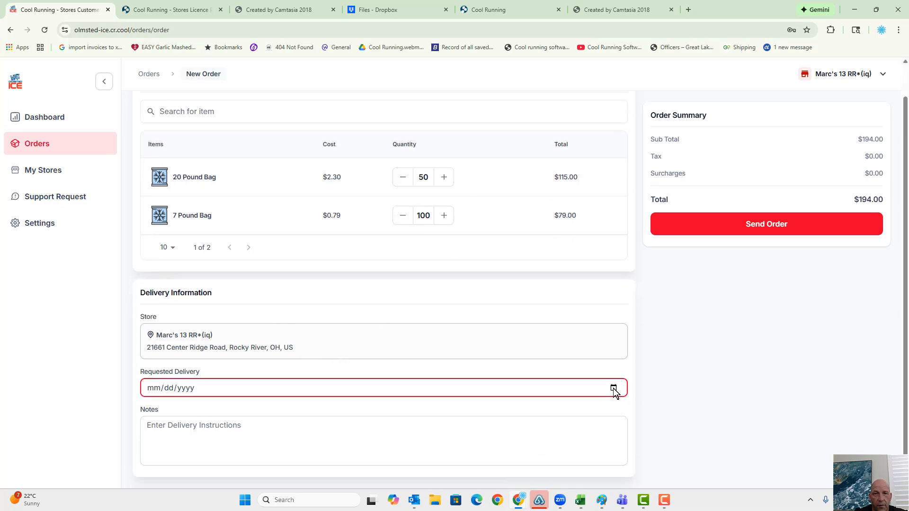
pyautogui.click(192, 299)
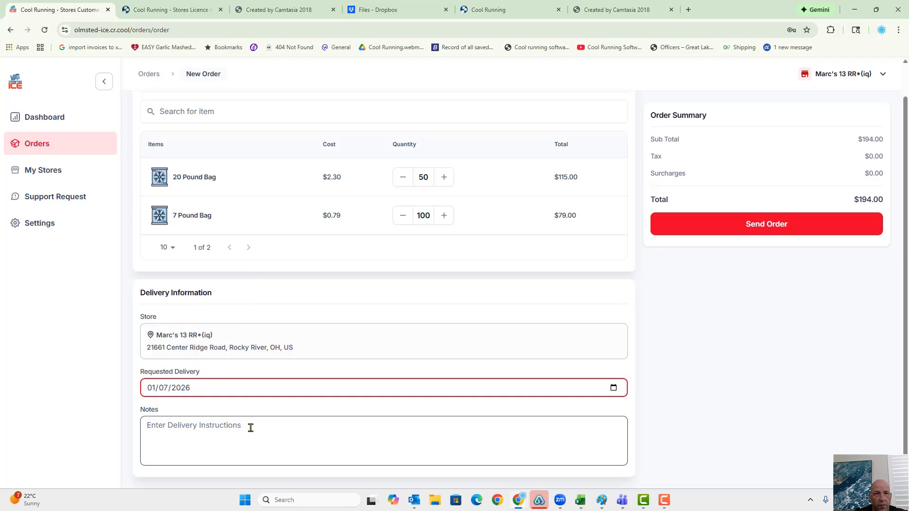
pyautogui.click(255, 426)
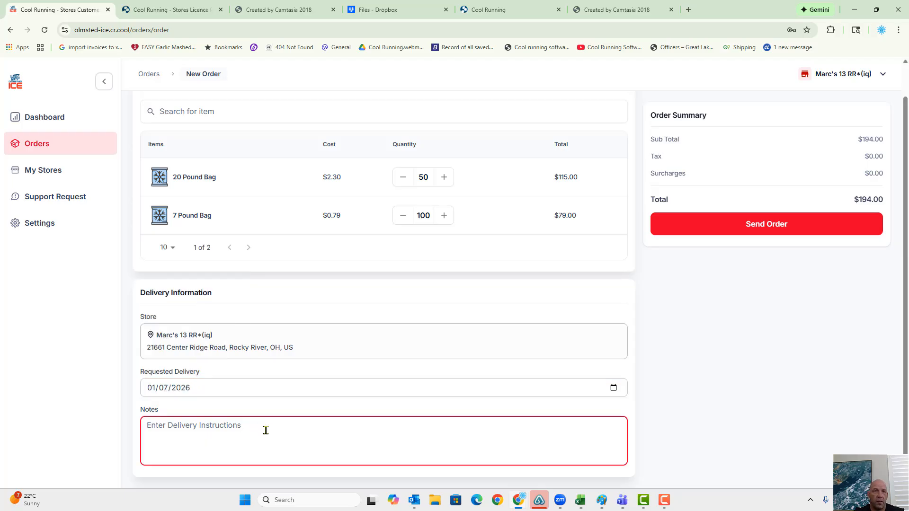
pyautogui.write('Deliver ')
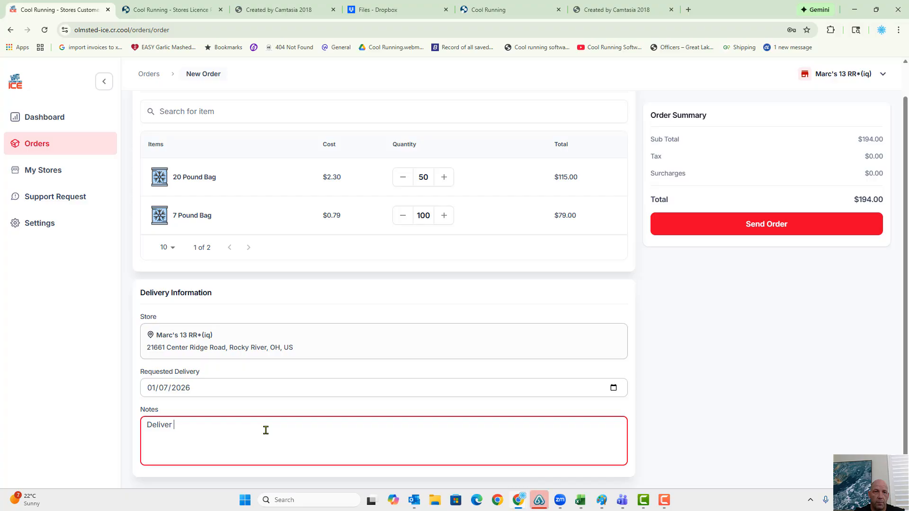
pyautogui.write('exact oder.')
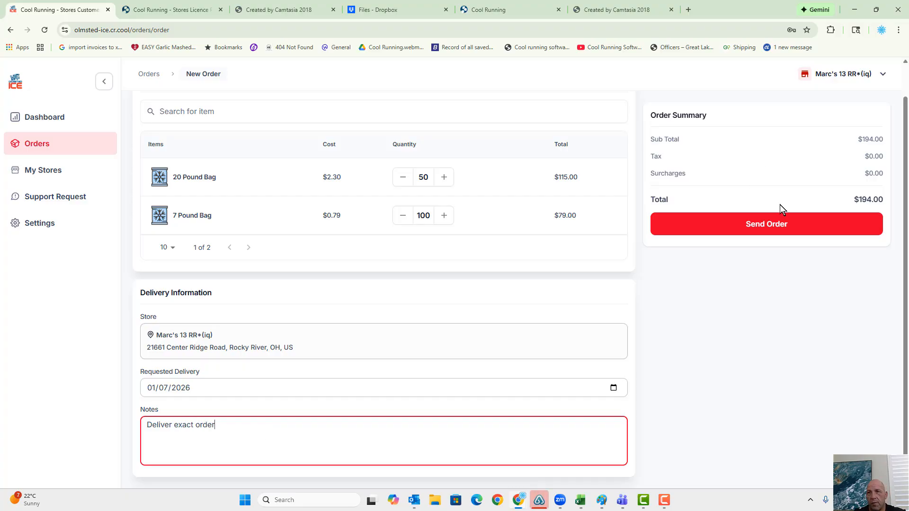
# - Send and confirm the custom order for Marc's 13 RR*(iq), returning to the orders list
pyautogui.click(773, 228)
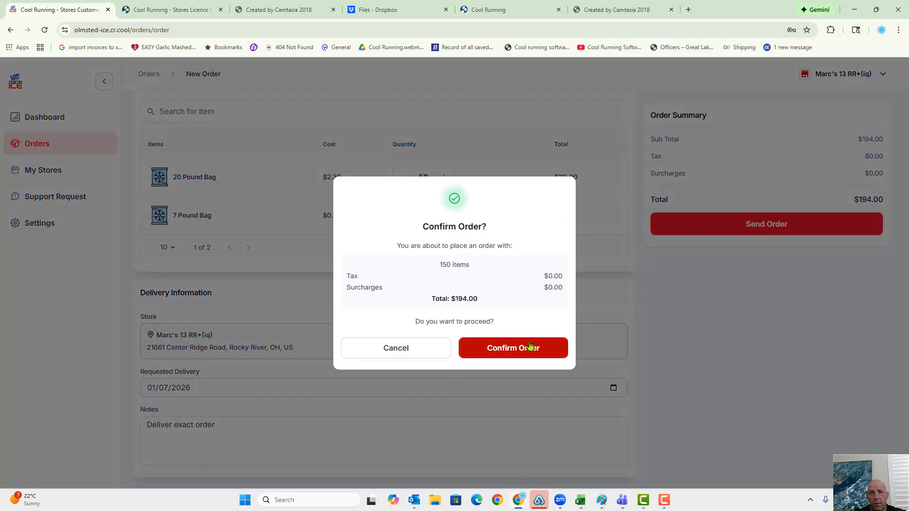
pyautogui.click(530, 347)
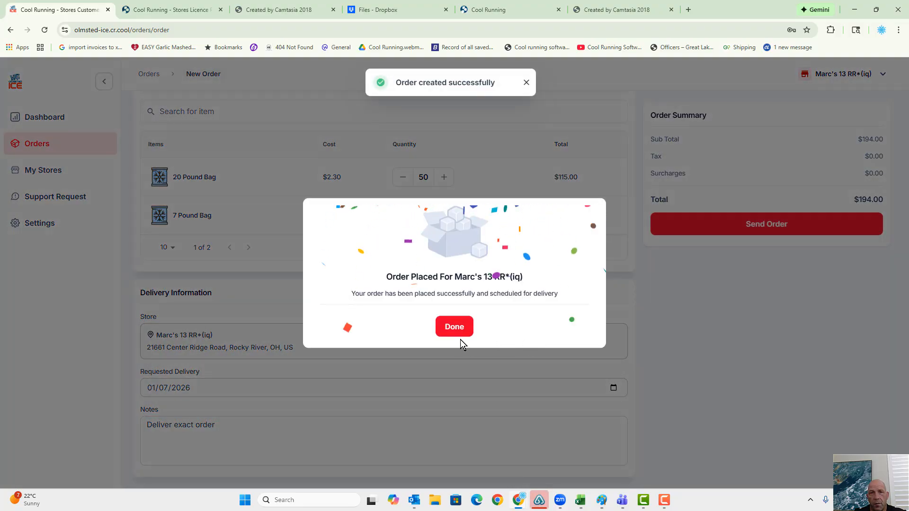
pyautogui.click(458, 333)
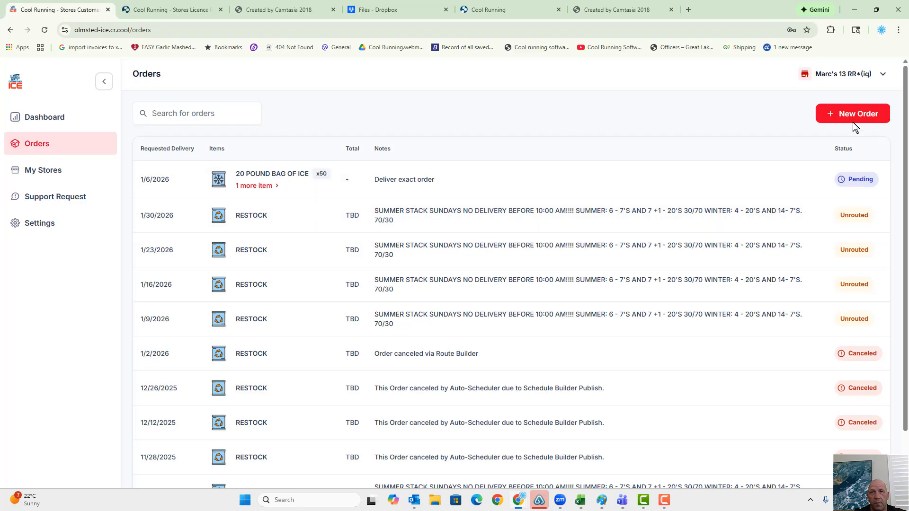
# - Switch the active store back to Marc's 12 BR*(iq) to show its orders
pyautogui.click(852, 76)
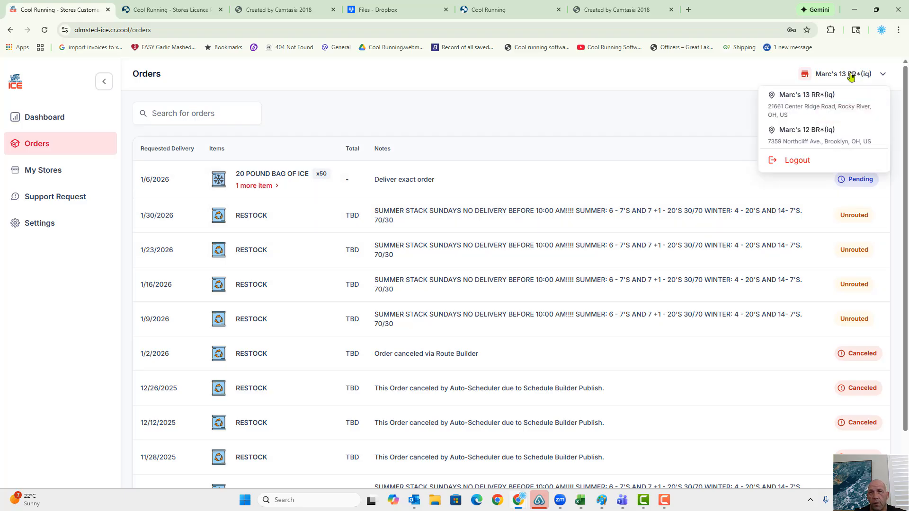
pyautogui.click(819, 130)
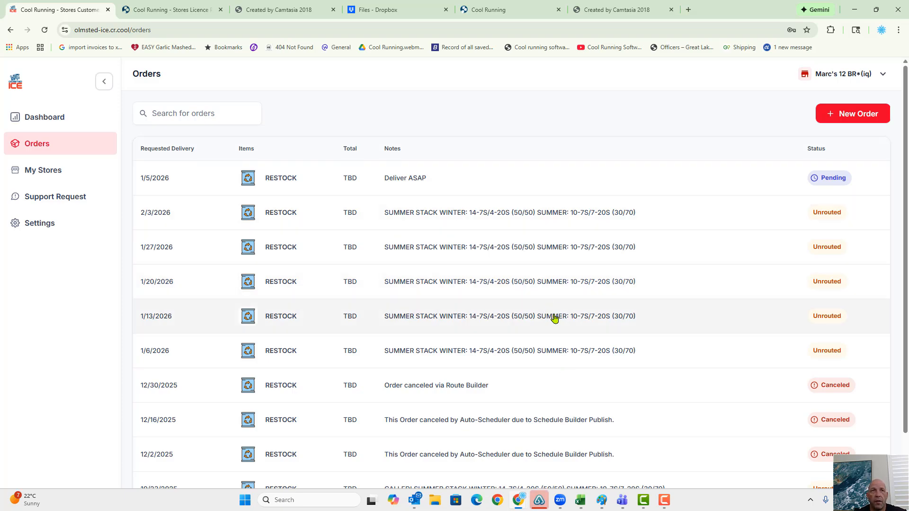
# - Switch to the Cool Running Licensing Portal and refresh its dashboard to check the sent order count and pending orders
pyautogui.click(189, 10)
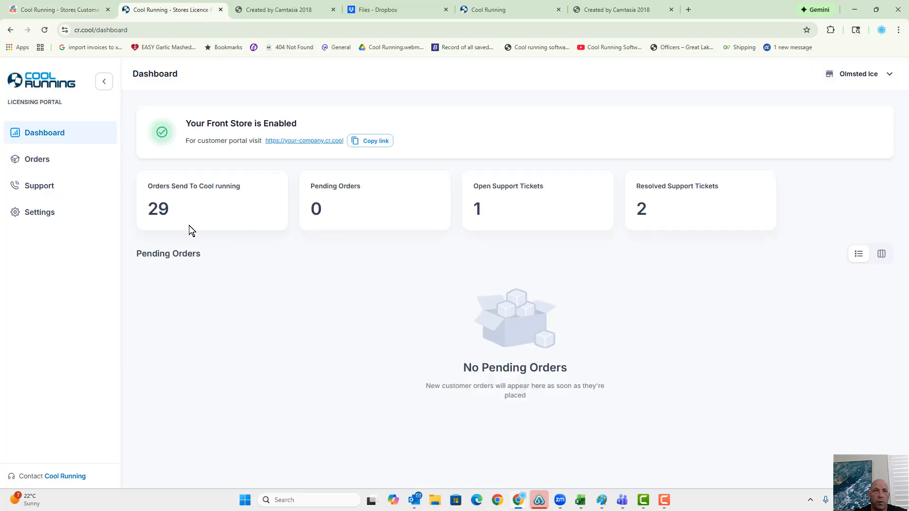
pyautogui.click(45, 29)
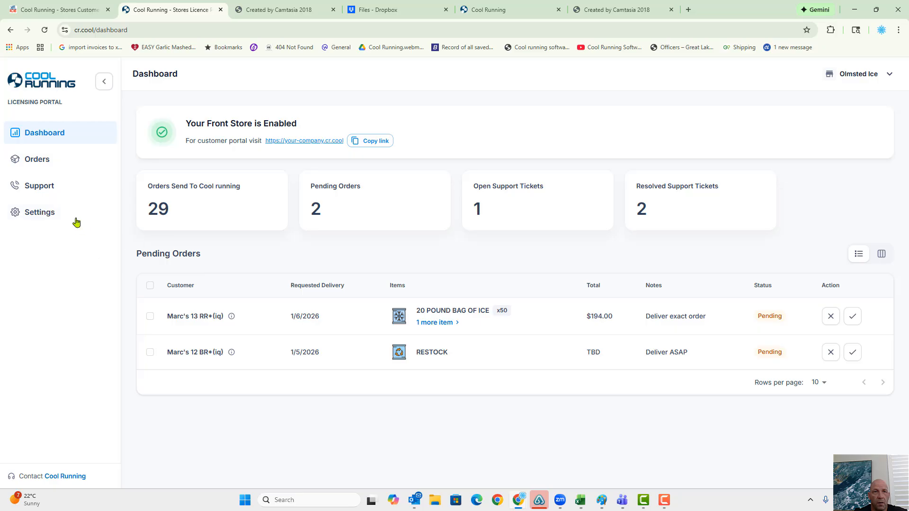
pyautogui.moveTo(169, 210); pyautogui.dragTo(141, 214)
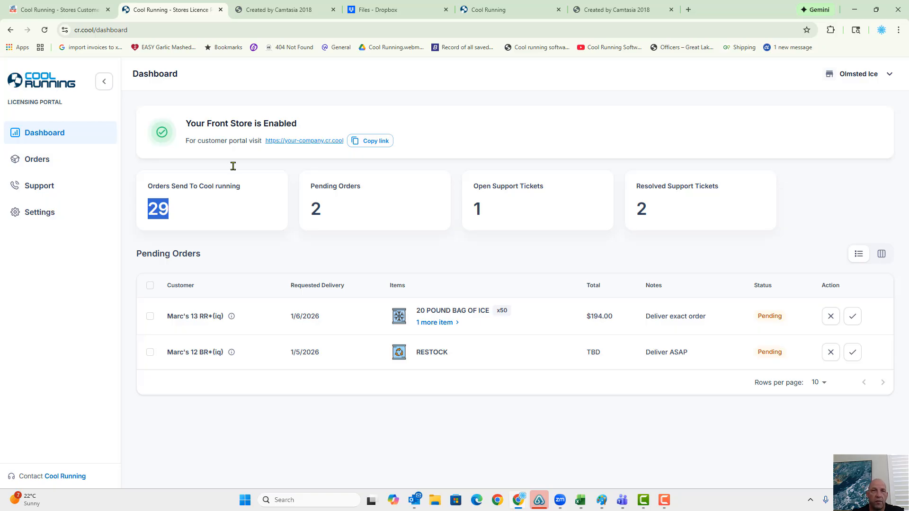
pyautogui.click(348, 196)
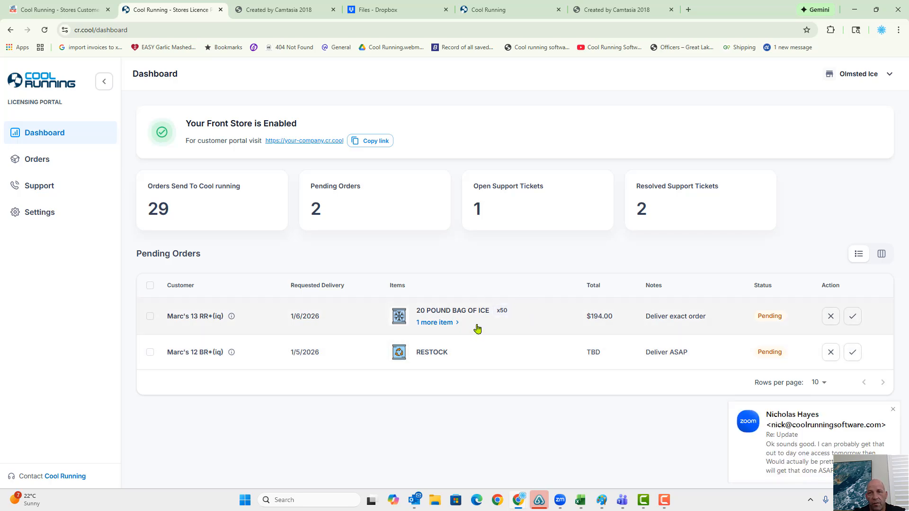
# - Dismiss the email notification and approve the pending custom order for Marc's 13 RR*(iq)
pyautogui.click(892, 411)
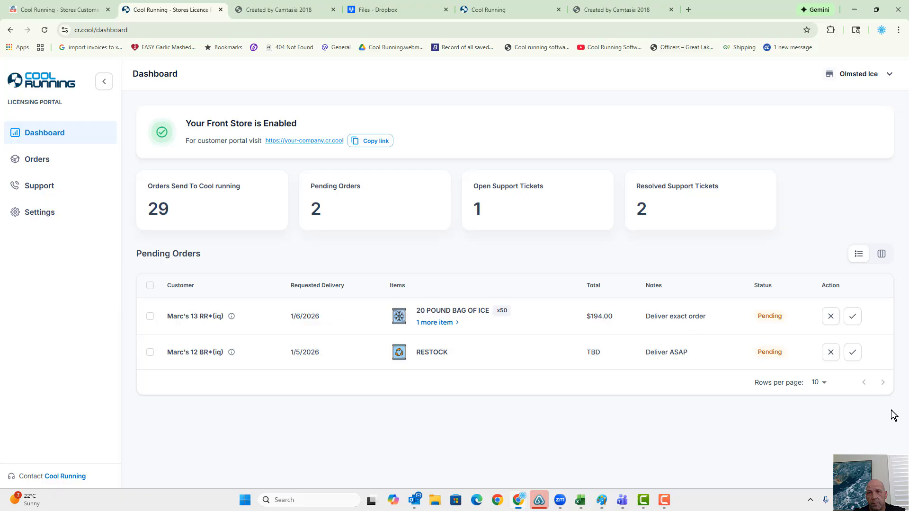
pyautogui.click(852, 316)
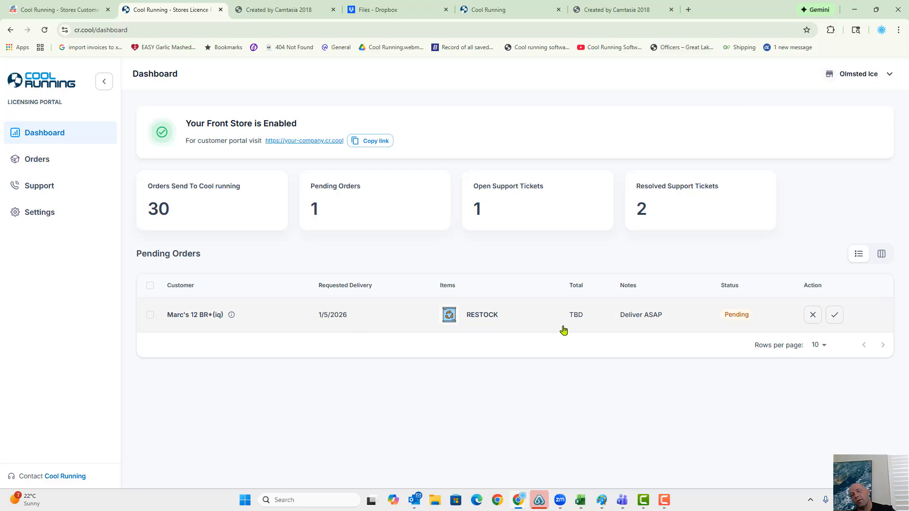
# - Reject the pending restock order for Marc's 12 BR*(iq) with the reason "Not enough on order."
pyautogui.click(812, 316)
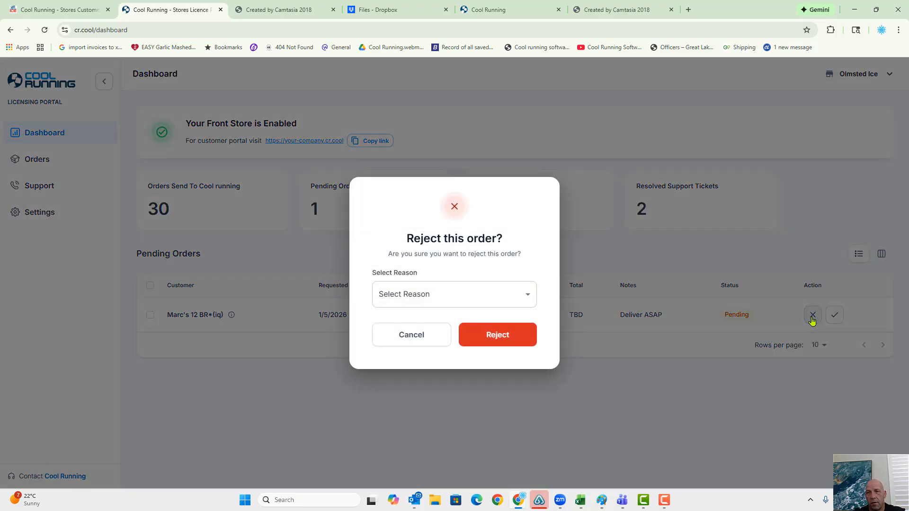
pyautogui.click(524, 297)
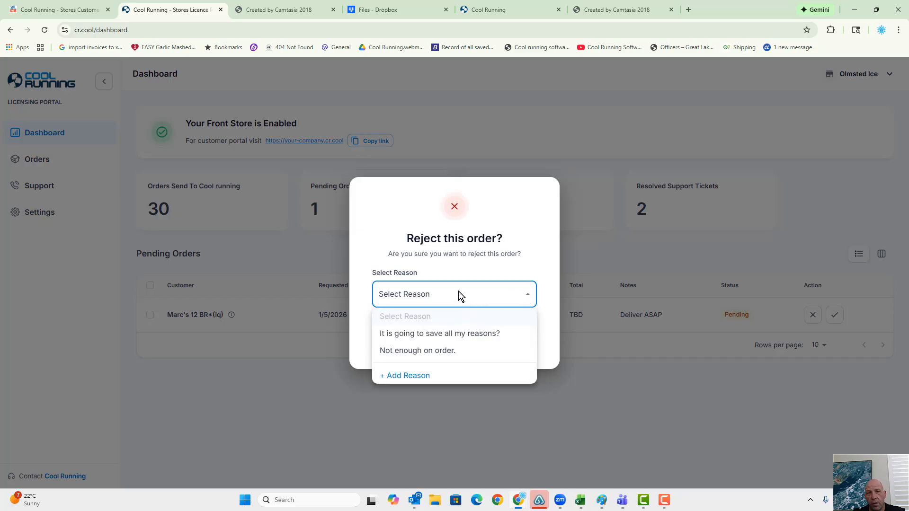
pyautogui.click(418, 351)
pyautogui.click(498, 336)
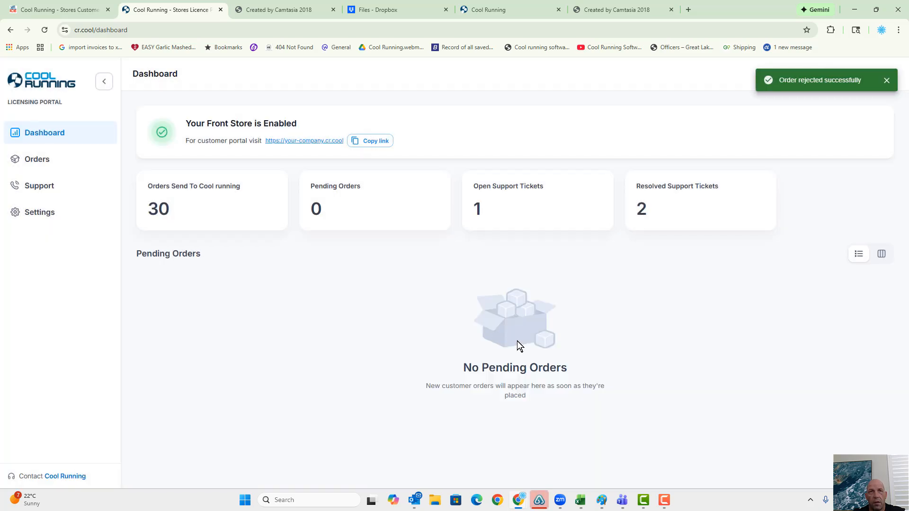
# - Switch to the customer portal, refresh the Marc's 12 BR*(iq) orders and open the 1/5/2026 restock order to check its status and rejection reason
pyautogui.click(59, 10)
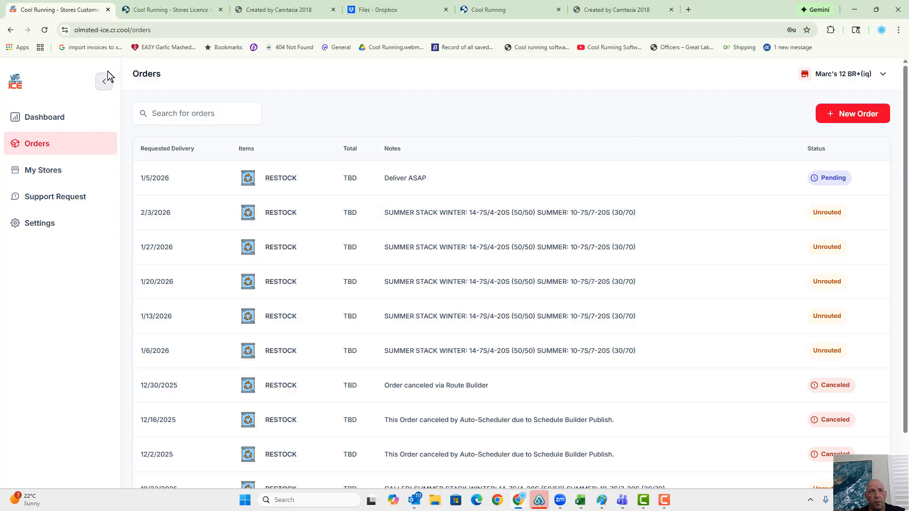
pyautogui.click(45, 31)
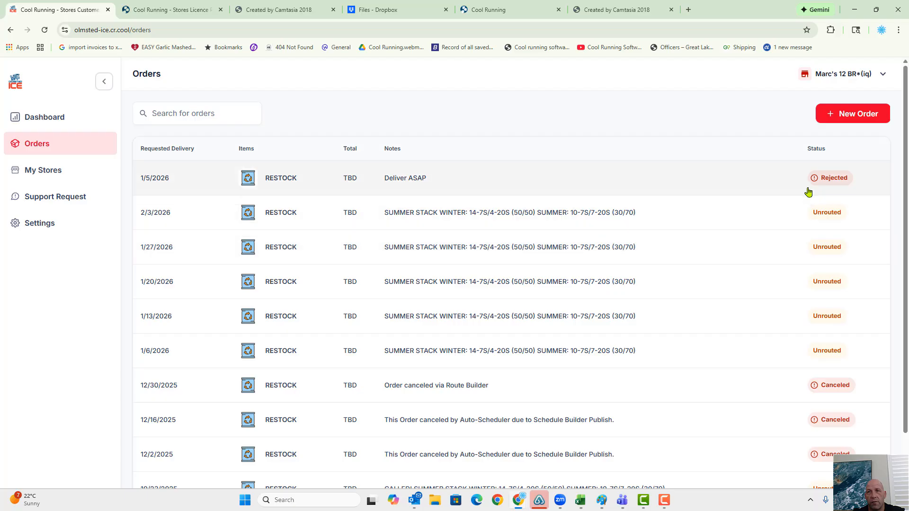
pyautogui.click(820, 190)
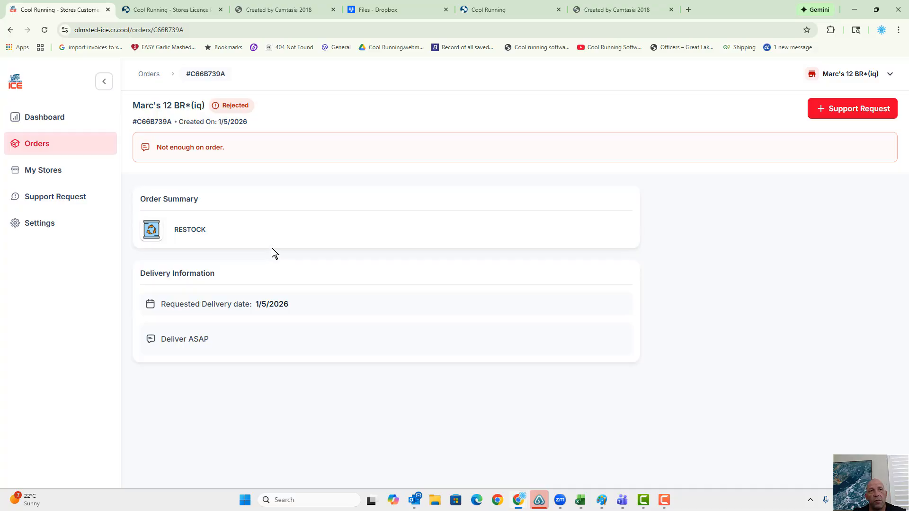
# - Switch the active store to Marc's 13 RR*(iq) and open its 1/7/2026 custom order to examine the status and line items
pyautogui.click(43, 116)
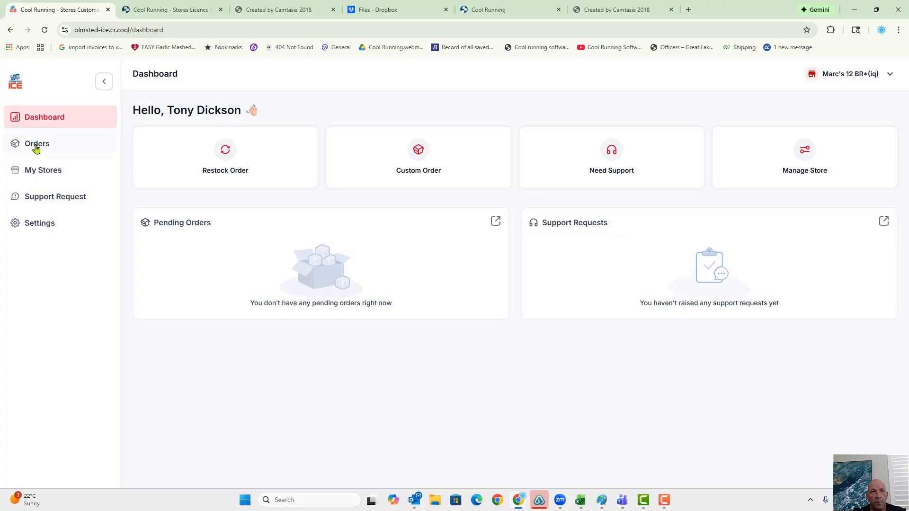
pyautogui.click(822, 74)
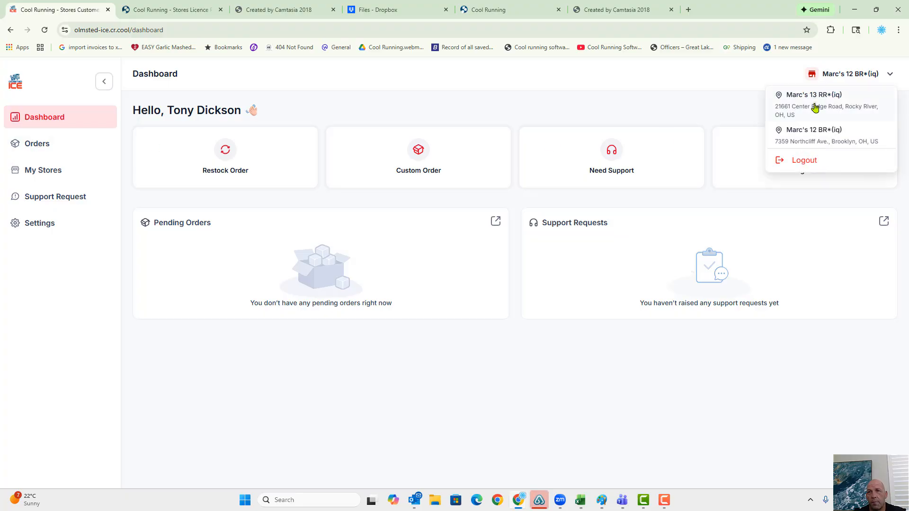
pyautogui.click(812, 132)
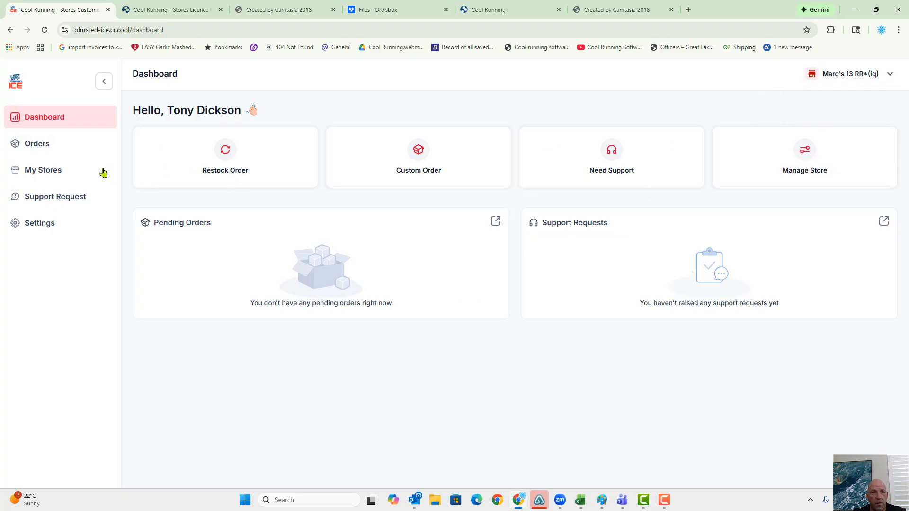
pyautogui.click(57, 149)
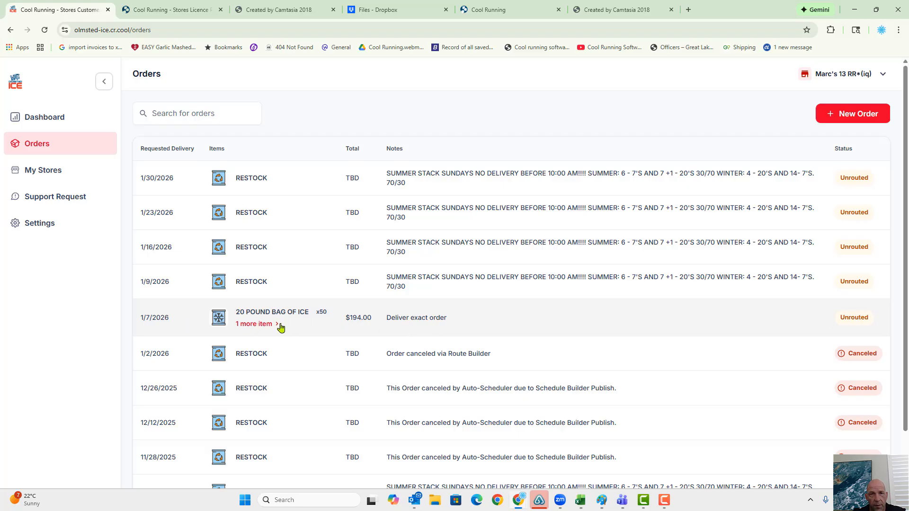
pyautogui.click(321, 321)
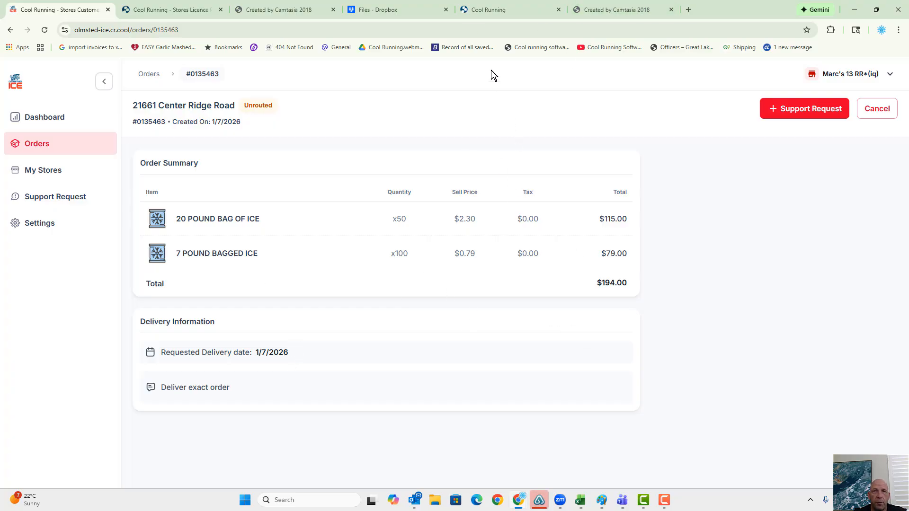
# - Switch to the Cool Running web portal and open the Route Builder for Olmsted Ice
pyautogui.click(487, 10)
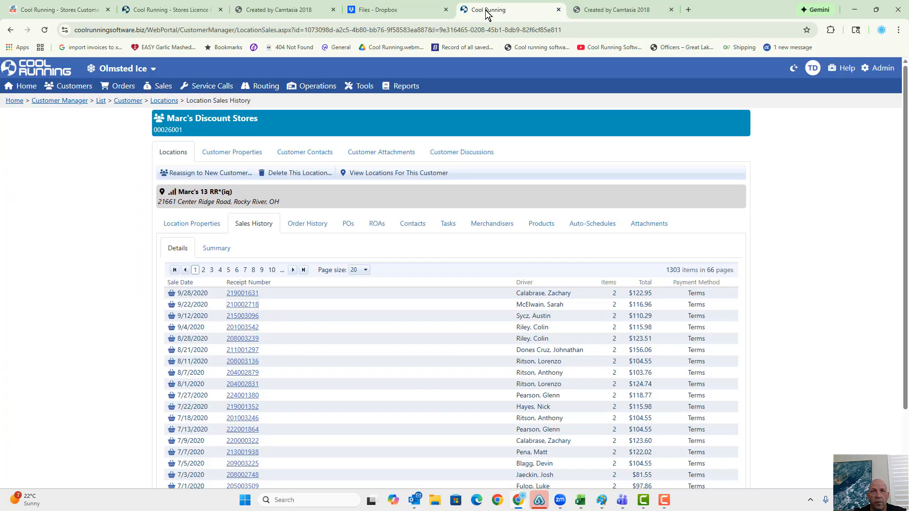
pyautogui.click(227, 36)
pyautogui.write('w')
pyautogui.press('Return')
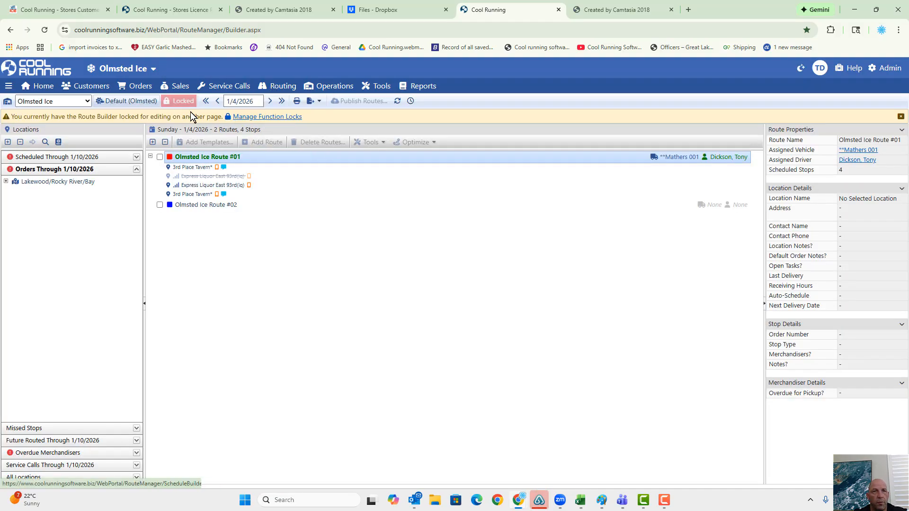
# - Remove the Route Builder - Olmsted Ice function lock and return to the Route Builder
pyautogui.click(258, 117)
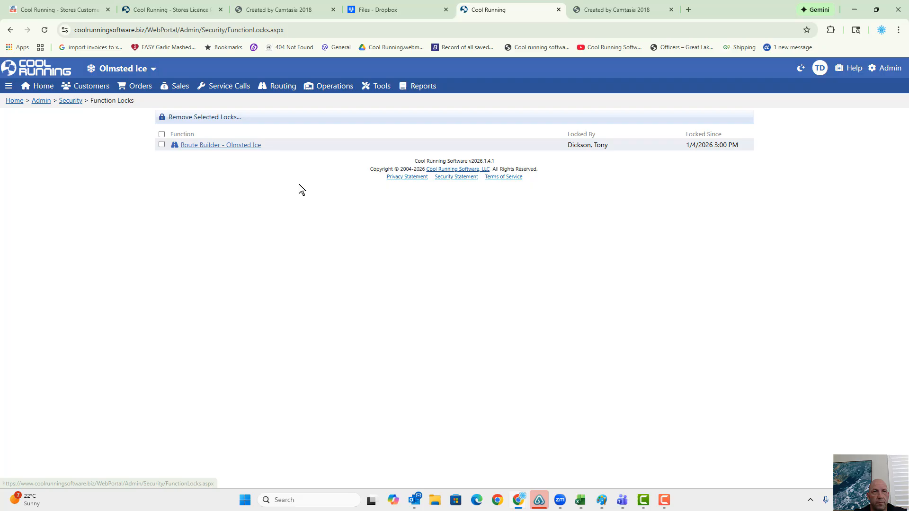
pyautogui.click(183, 147)
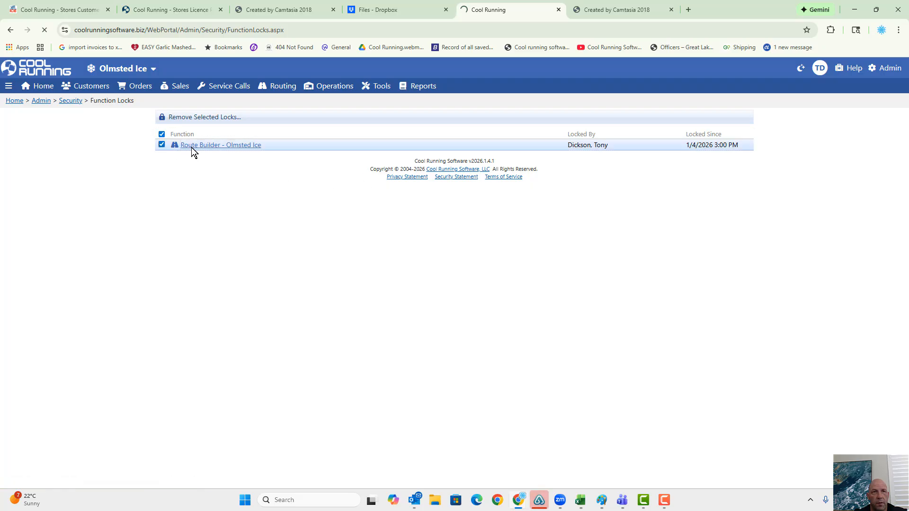
pyautogui.click(247, 117)
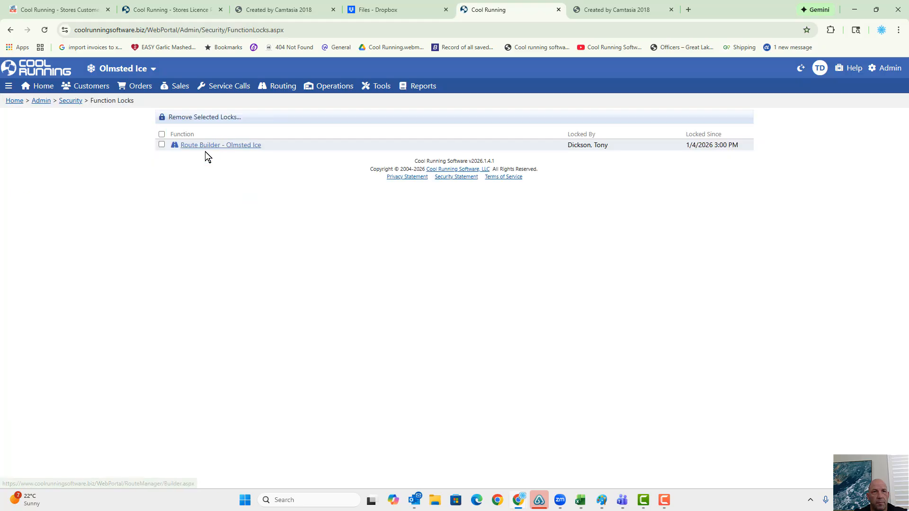
pyautogui.click(162, 134)
pyautogui.click(194, 121)
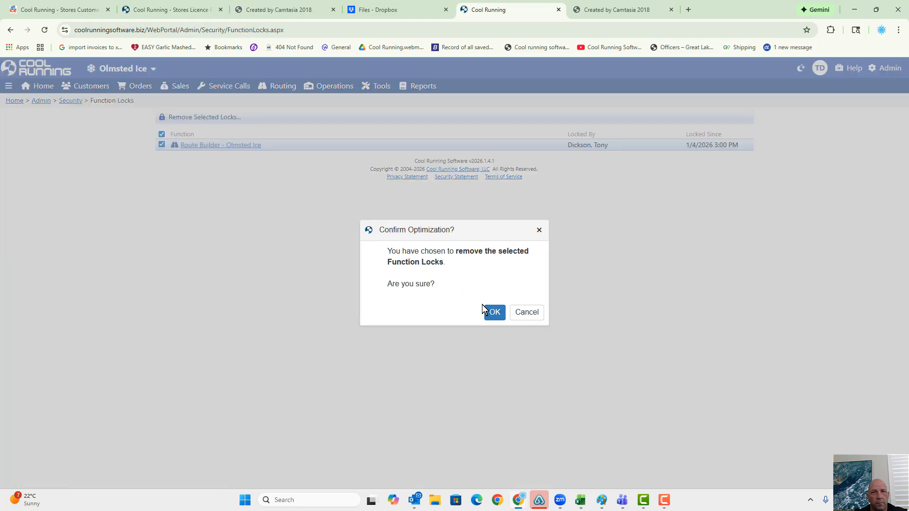
pyautogui.click(492, 312)
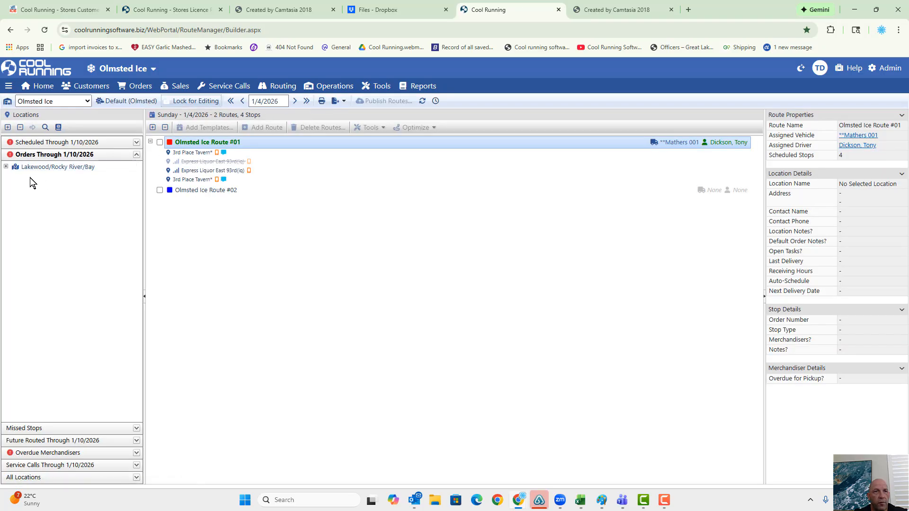
# - Lock the Route Builder for editing and review the Marc's 13 RR*(iq) order listed under Wednesday in Lakewood/Rocky River/Bay
pyautogui.click(6, 167)
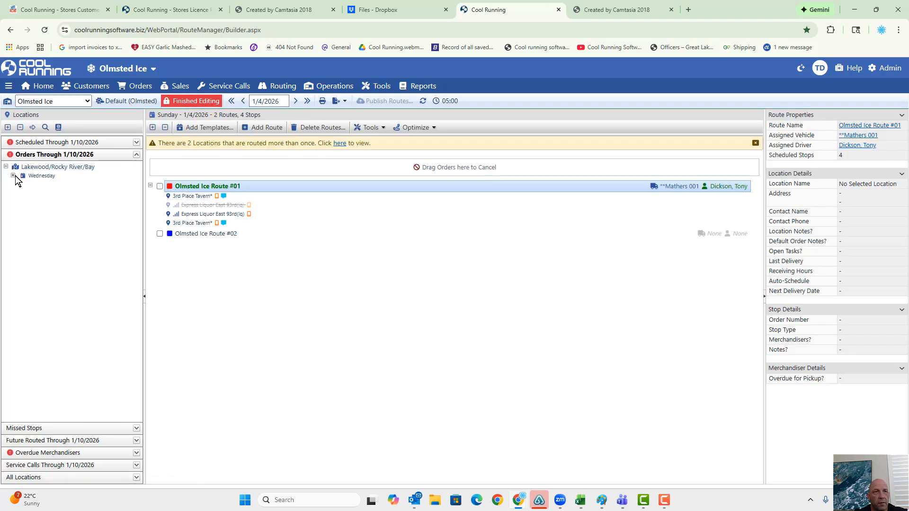
pyautogui.click(12, 175)
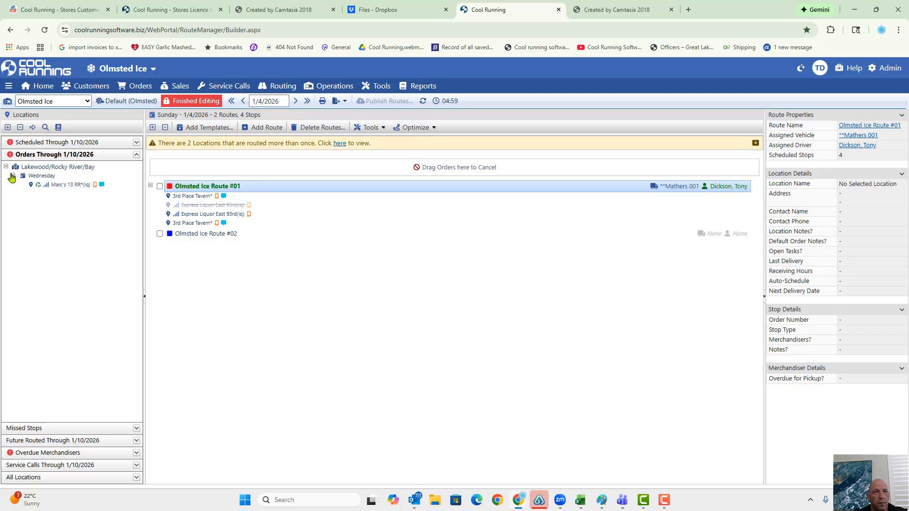
pyautogui.doubleClick(85, 187)
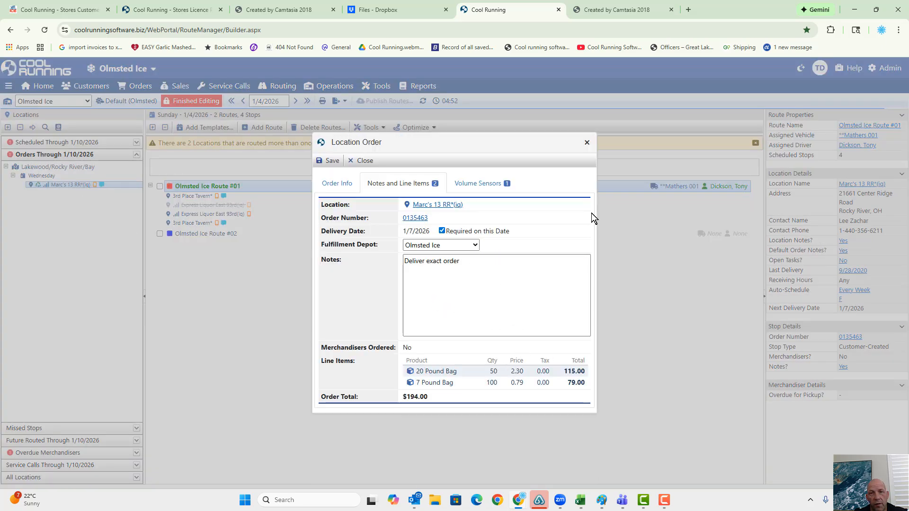
pyautogui.click(586, 143)
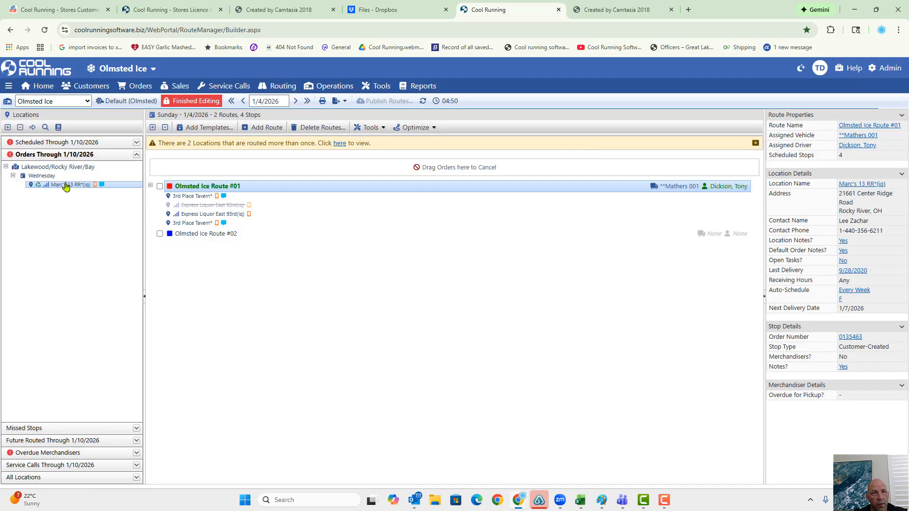
# - Assign the Marc's 13 RR*(iq) order to Olmsted Ice Route #02 and publish the changed routes
pyautogui.moveTo(62, 184); pyautogui.dragTo(189, 236)
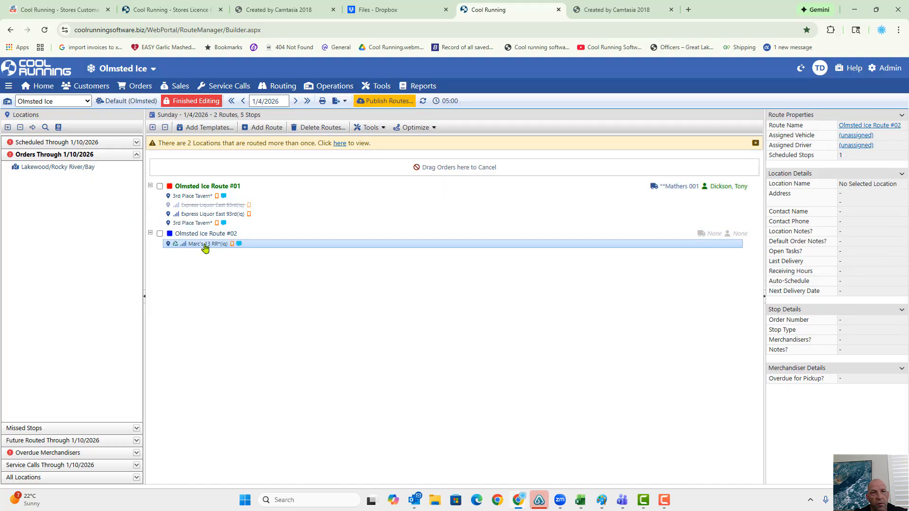
pyautogui.click(396, 104)
pyautogui.click(493, 310)
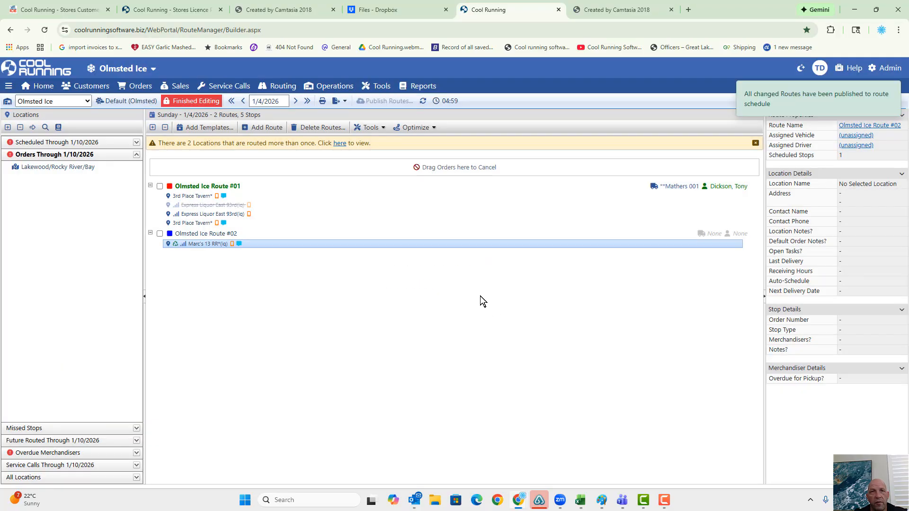
# - Return to the customer portal and refresh the Marc's 13 RR*(iq) orders list to check the 1/7/2026 order's routing status
pyautogui.click(67, 10)
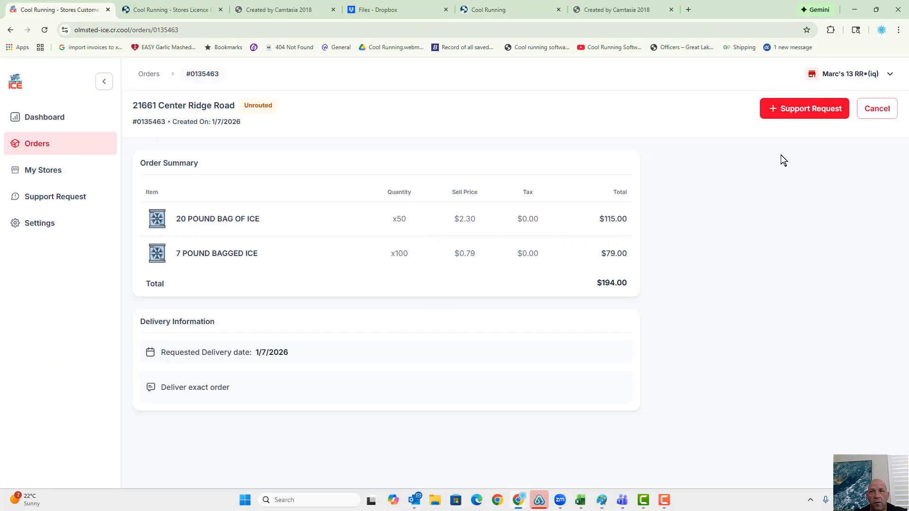
pyautogui.click(65, 174)
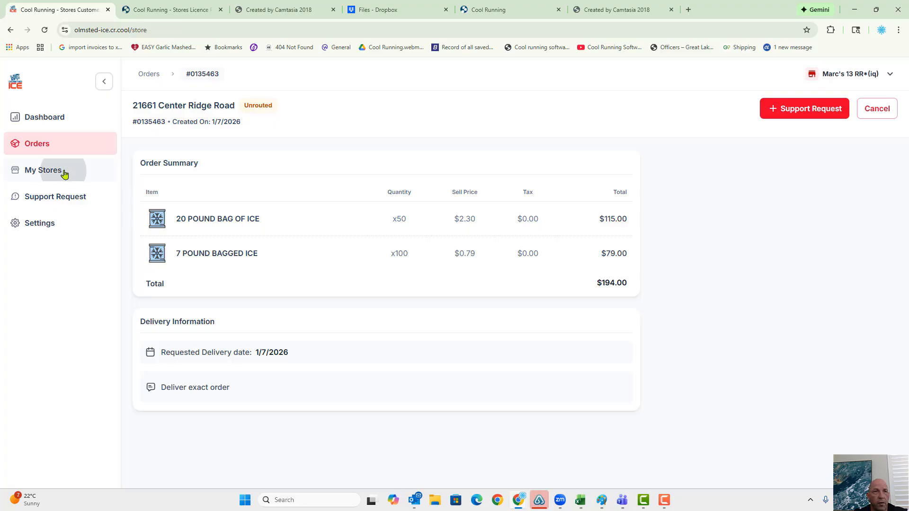
pyautogui.click(58, 145)
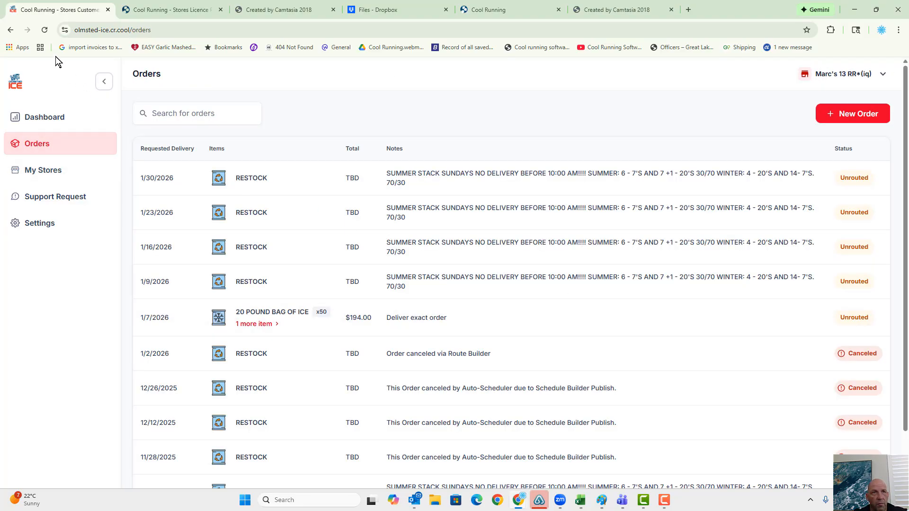
pyautogui.click(44, 29)
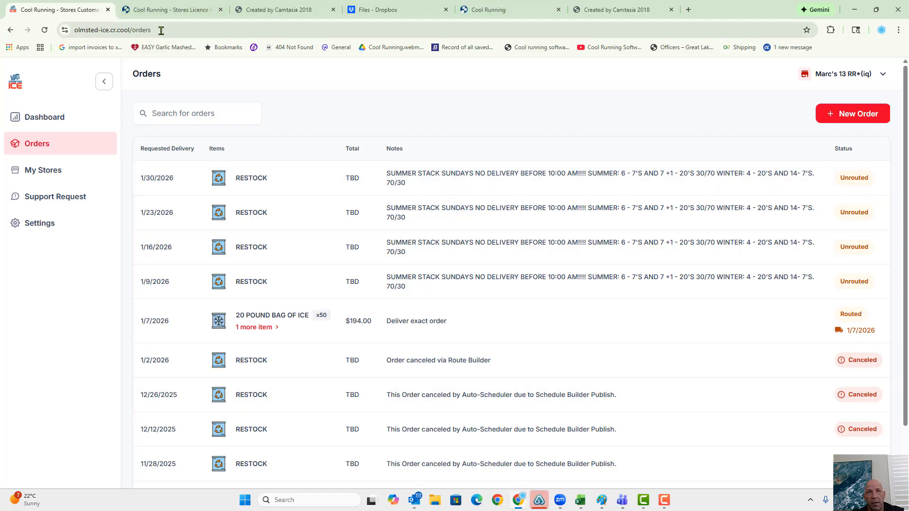
# - Compare the Licensing Portal's orders list with the Route Builder's routes and the customer portal's orders list
pyautogui.click(161, 11)
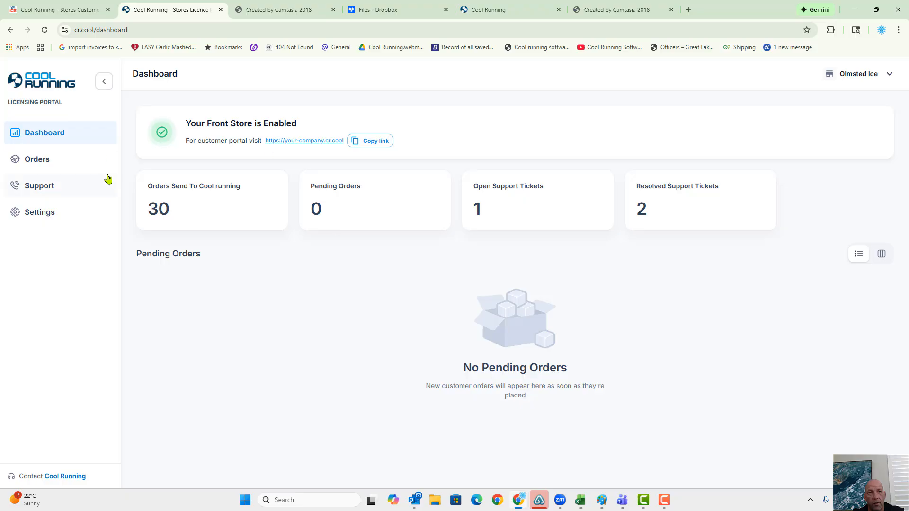
pyautogui.click(44, 160)
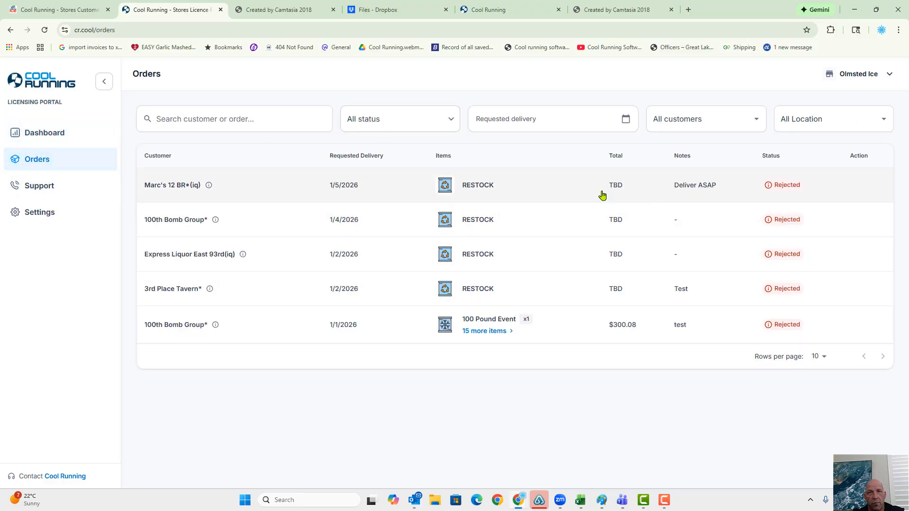
pyautogui.click(480, 10)
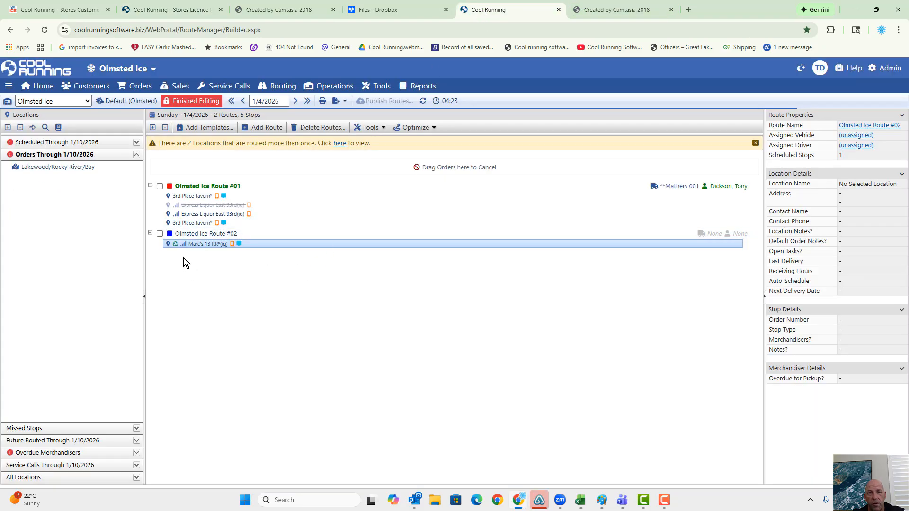
pyautogui.click(38, 10)
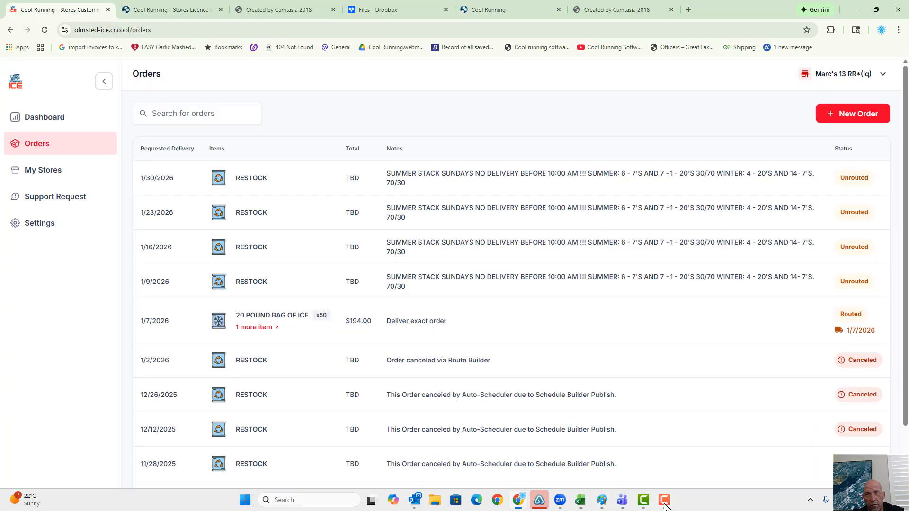